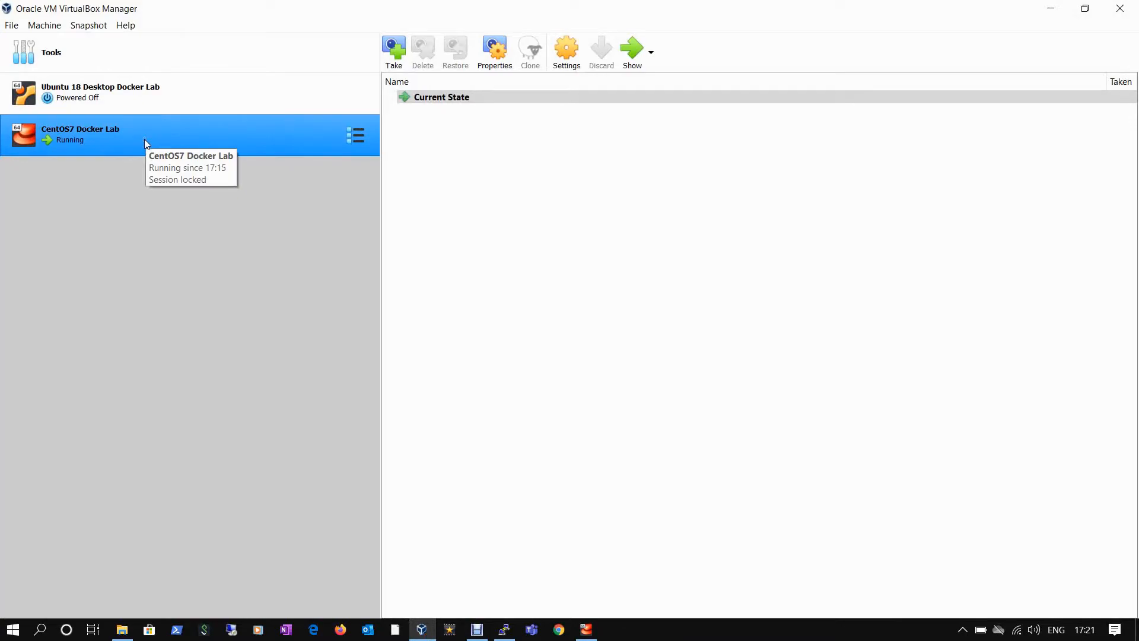
# - Minimize the VirtualBox Manager window while the CentOS7 Docker Lab VM keeps running
pyautogui.click(1054, 7)
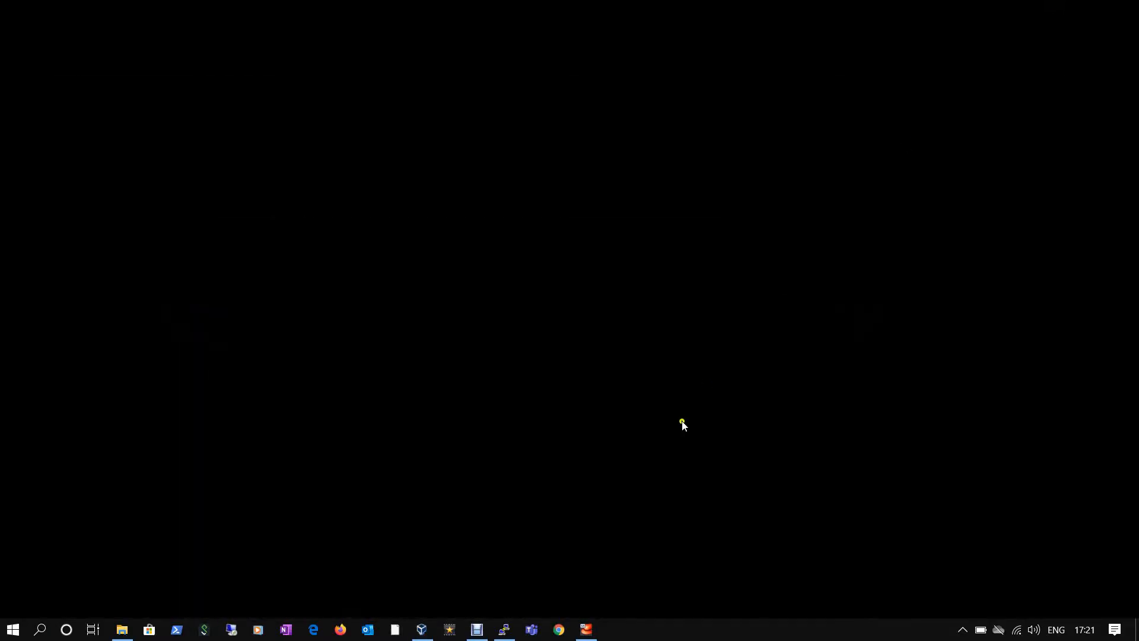
# - In PuTTY, list root's home folder with ls -lhtr and highlight centos8_template.tar.gz
pyautogui.click(516, 622)
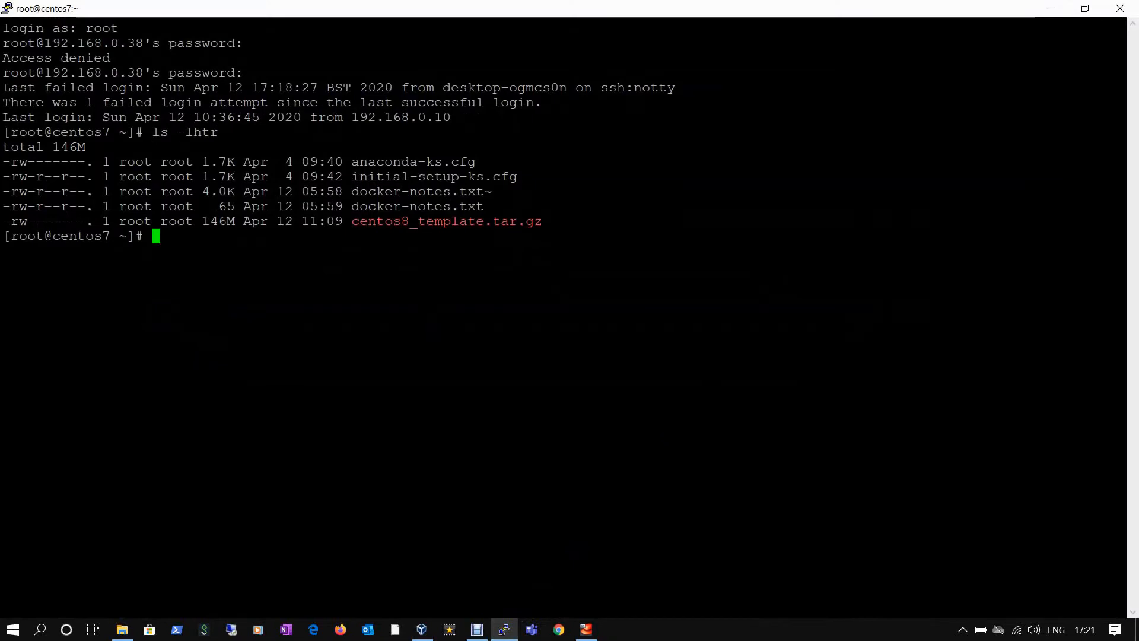
pyautogui.write('ls -lhtr')
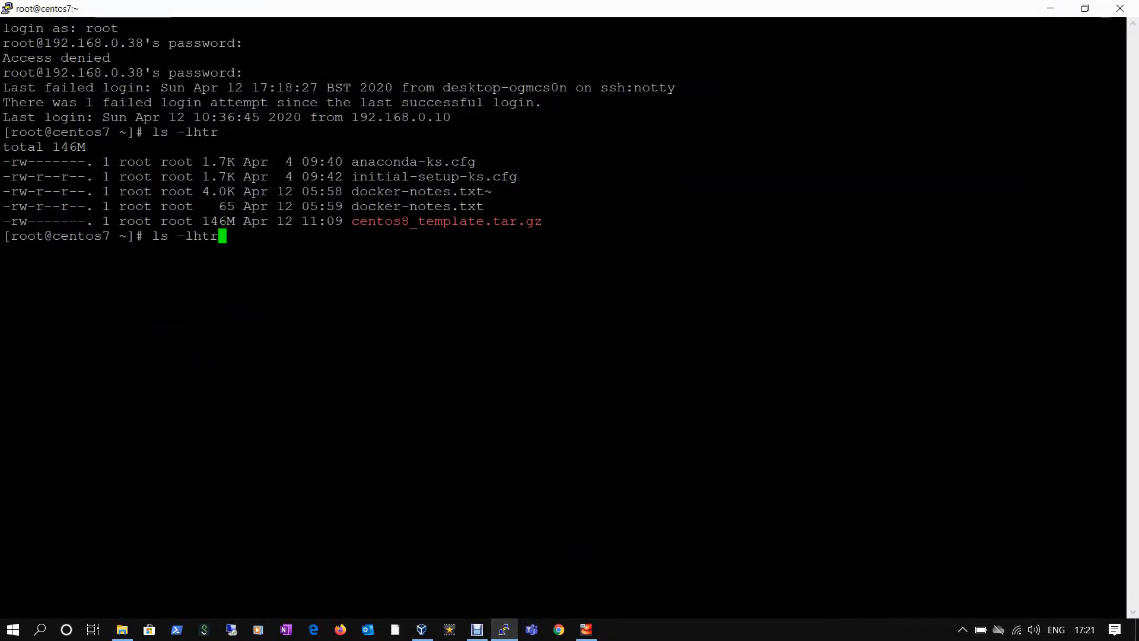
pyautogui.press('Return')
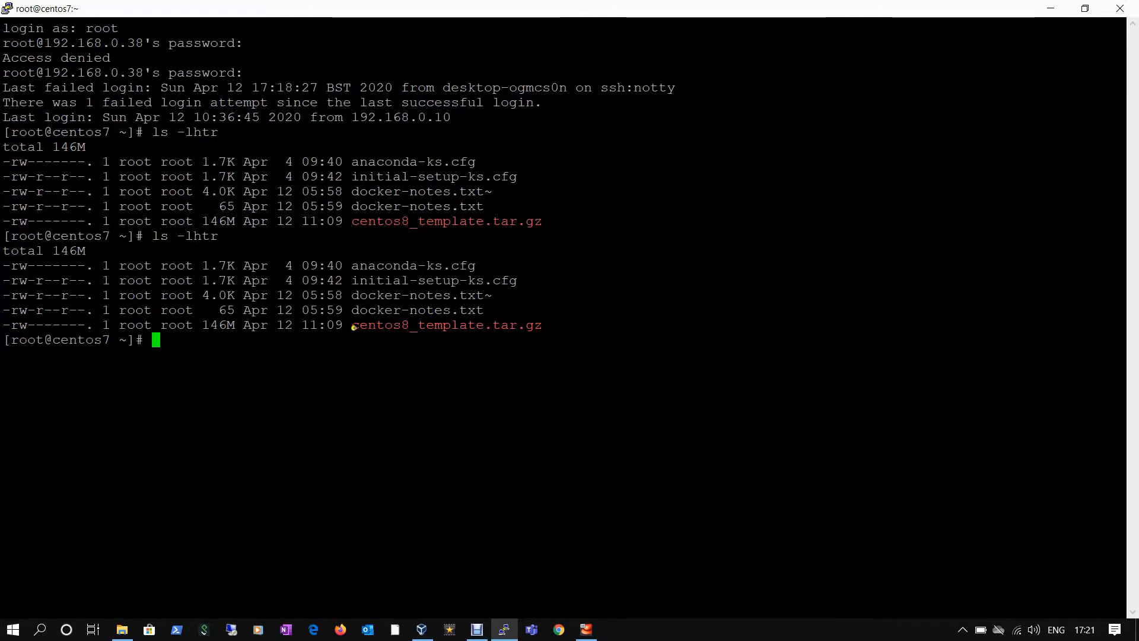
pyautogui.moveTo(355, 327); pyautogui.dragTo(539, 331)
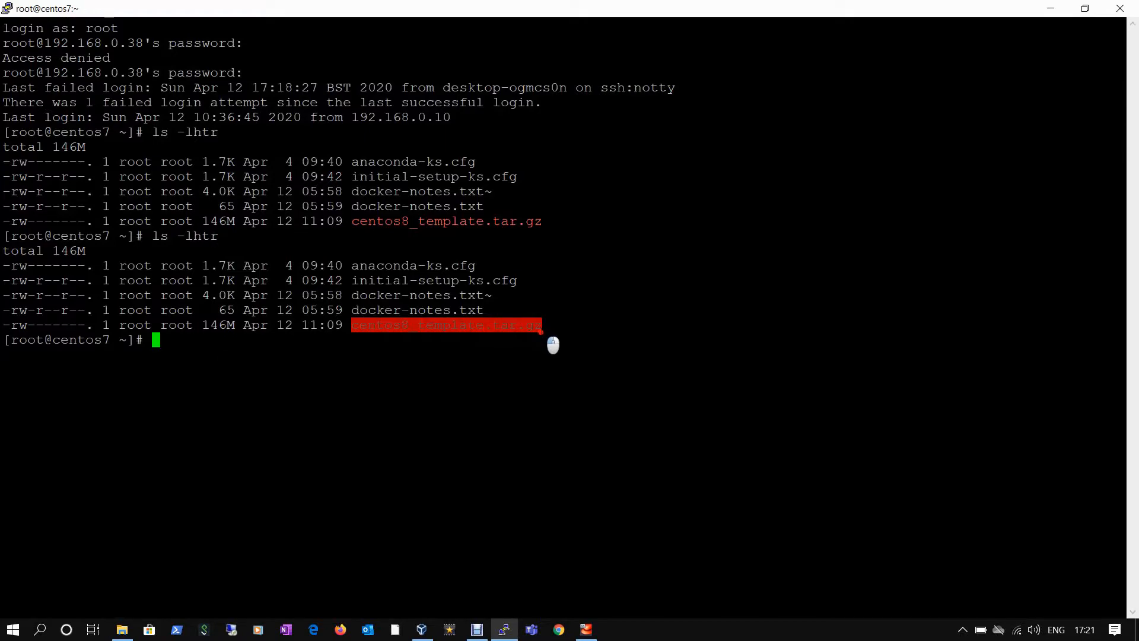
pyautogui.click(542, 331)
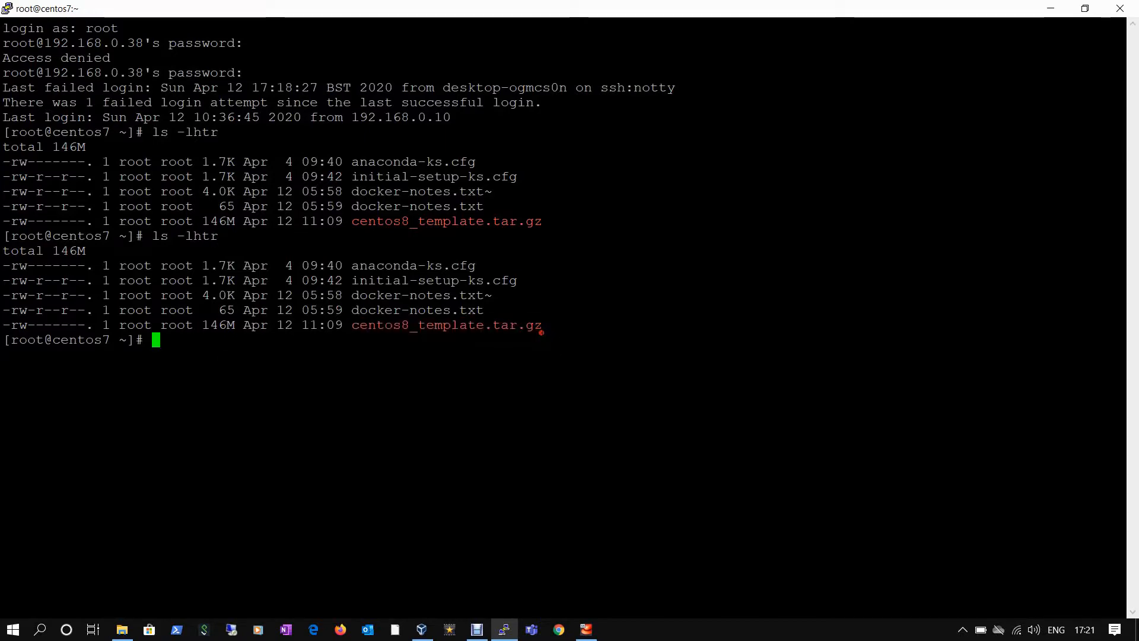
# - Run ifconfig and highlight the enp0s3 address 192.168.0.38
pyautogui.write('ifconfig')
pyautogui.press('Return')
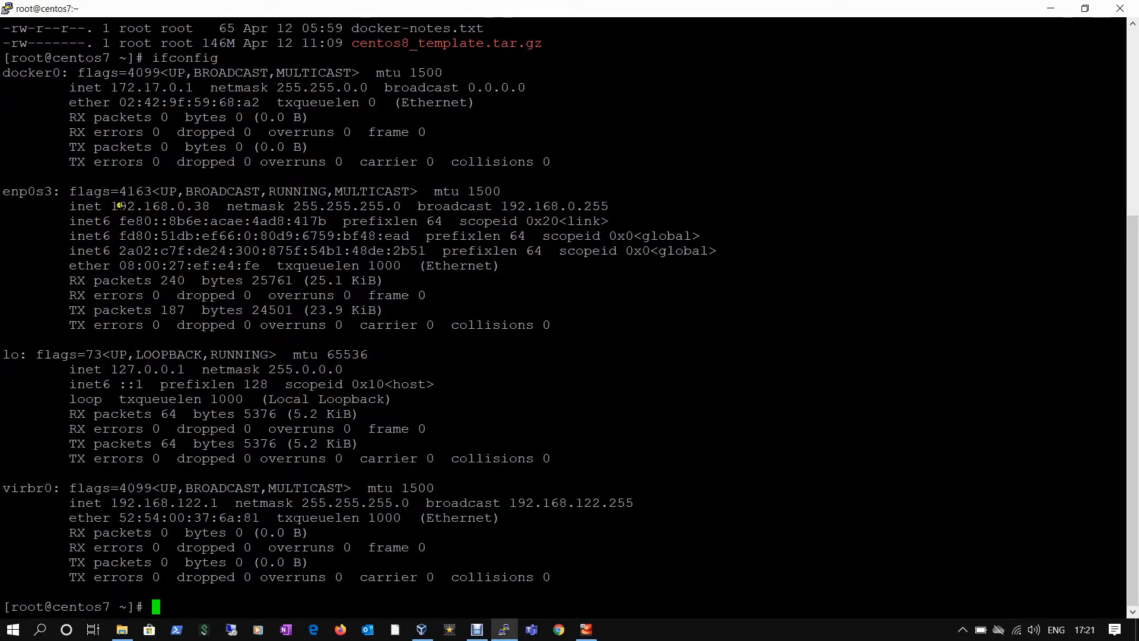
pyautogui.moveTo(115, 206); pyautogui.dragTo(206, 207)
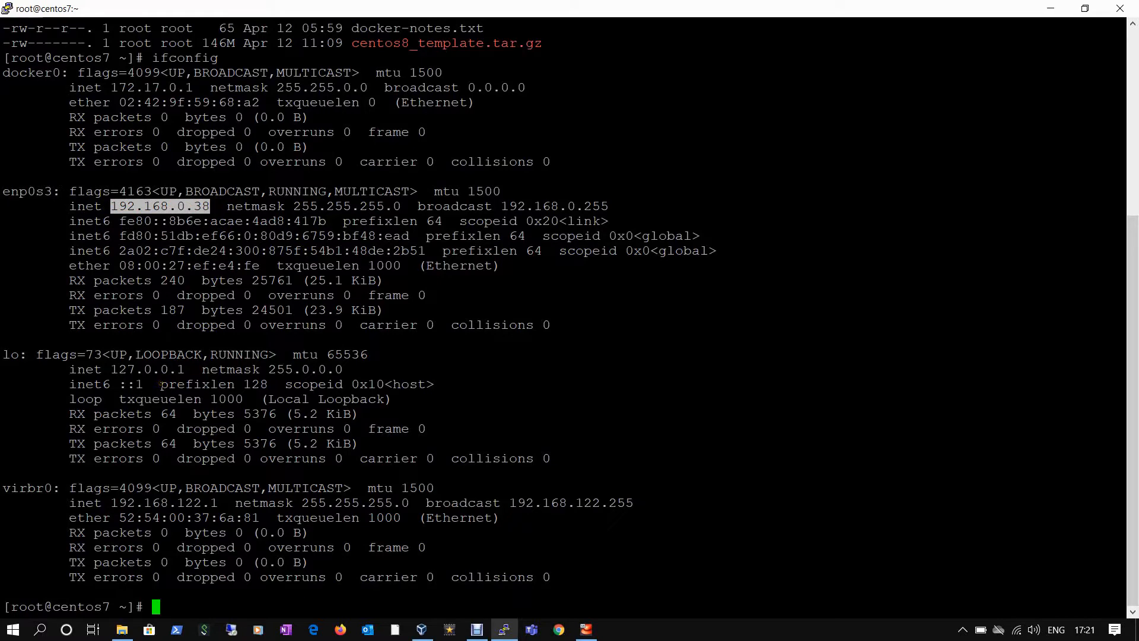
# - Minimize PuTTY, search Windows for 'winsc' and launch WinSCP from the results
pyautogui.click(1048, 9)
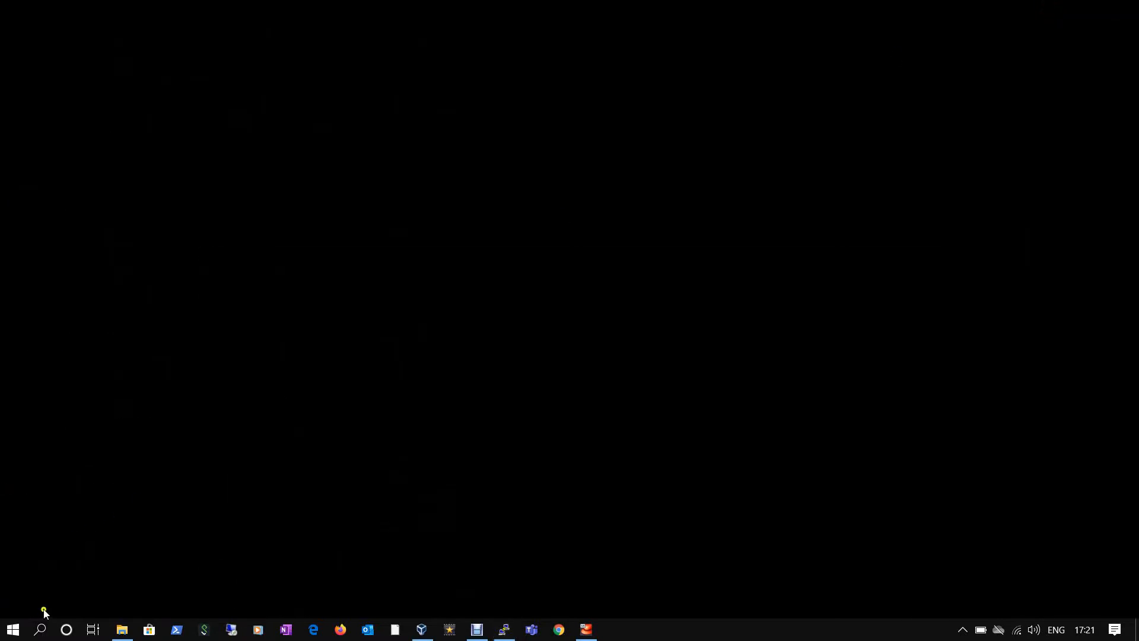
pyautogui.click(40, 631)
pyautogui.write('wi')
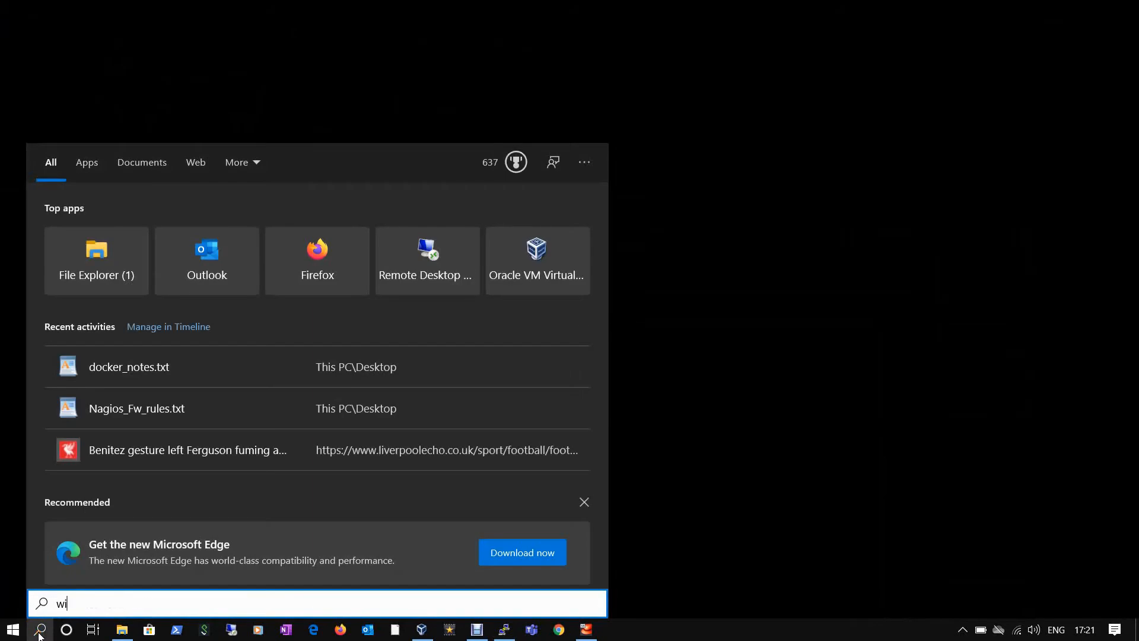
pyautogui.write('nscp')
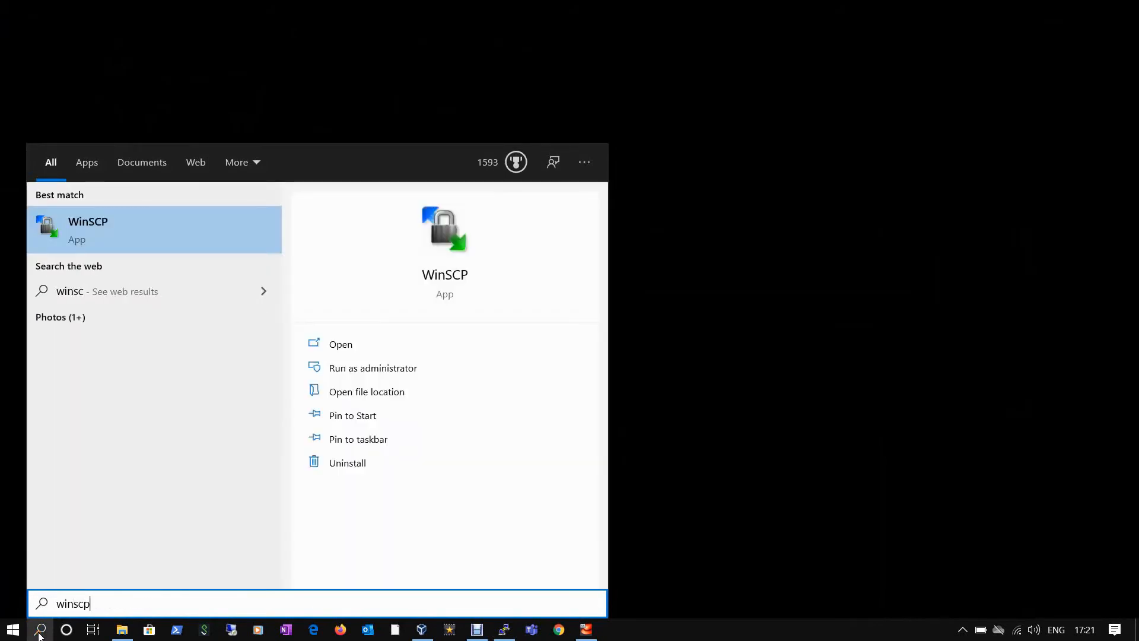
pyautogui.click(50, 238)
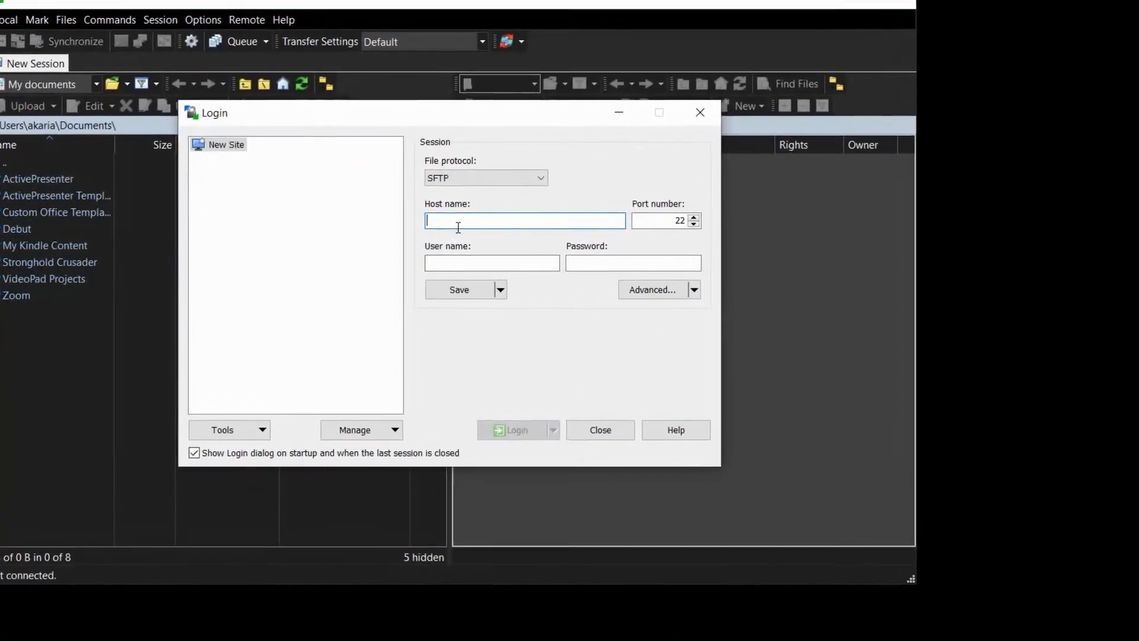
# - Log in to host 192.168.0.38 as user root with the account password
pyautogui.write('192.168.0.38')
pyautogui.click(460, 261)
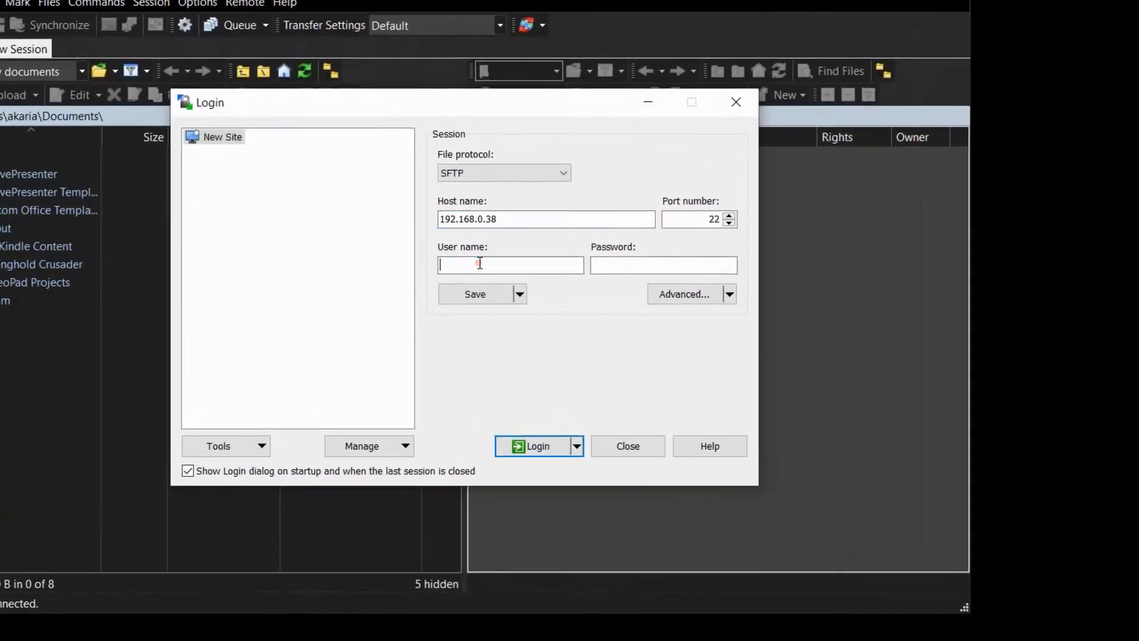
pyautogui.write('root')
pyautogui.press('Tab')
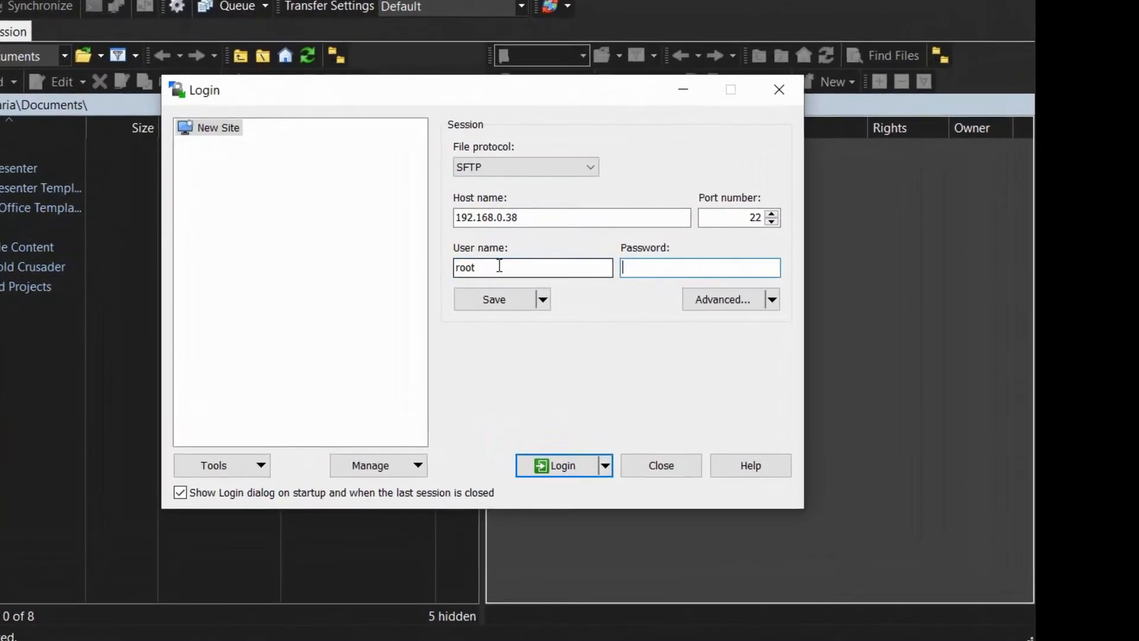
pyautogui.write('password1')
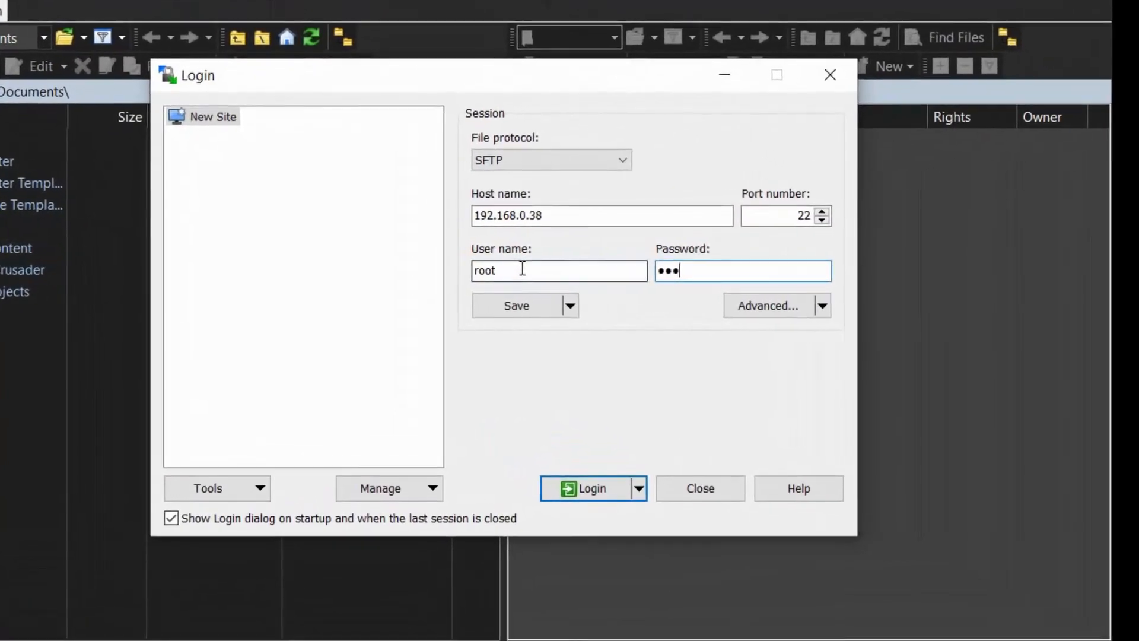
pyautogui.write('•••••')
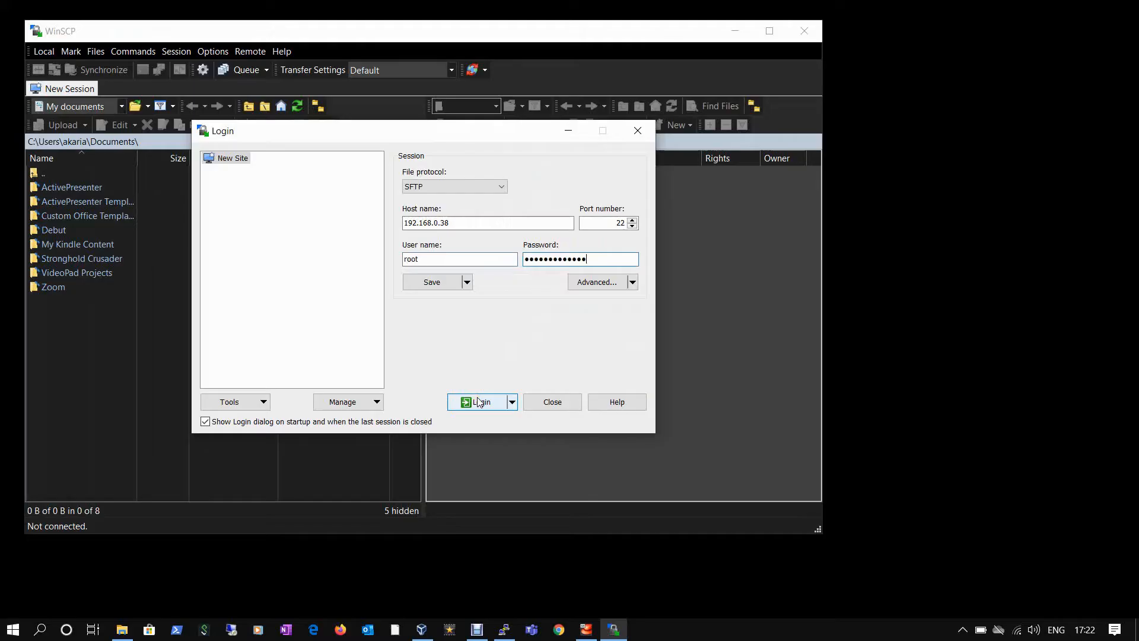
pyautogui.click(480, 402)
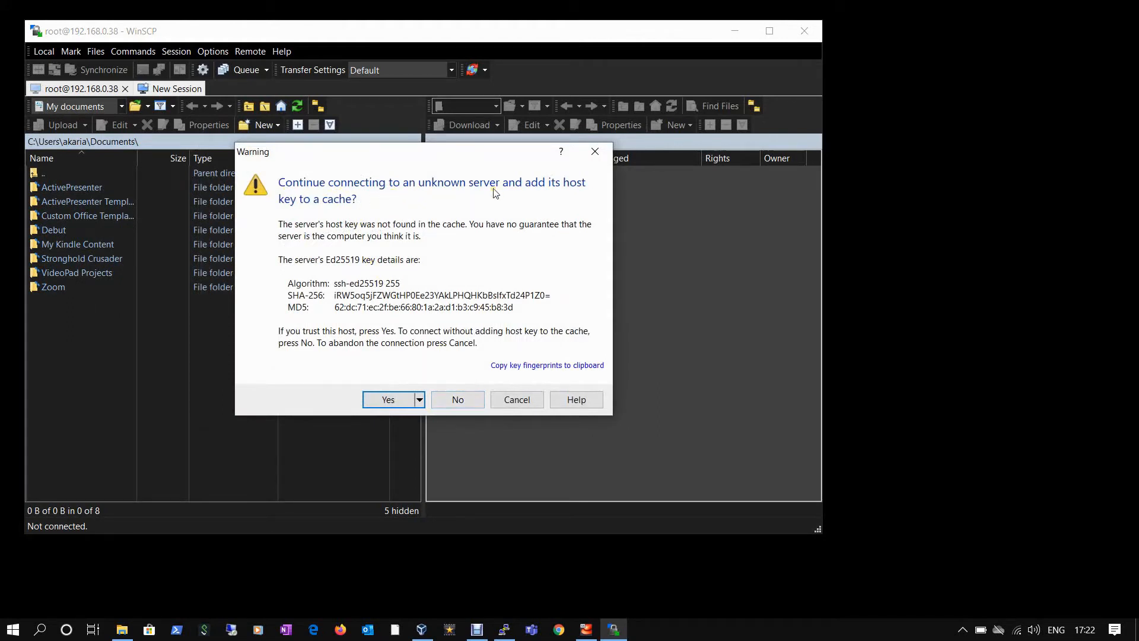
# - Accept the server's host key and move the local panel up from Documents to the home folder
pyautogui.click(389, 400)
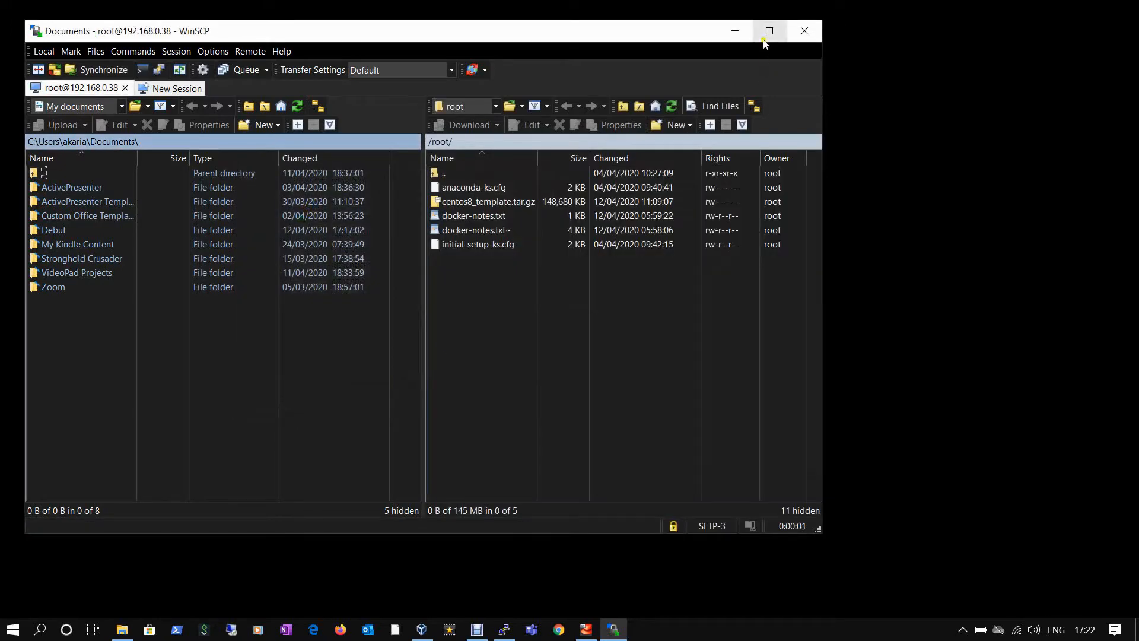
pyautogui.click(36, 173)
pyautogui.doubleClick(34, 172)
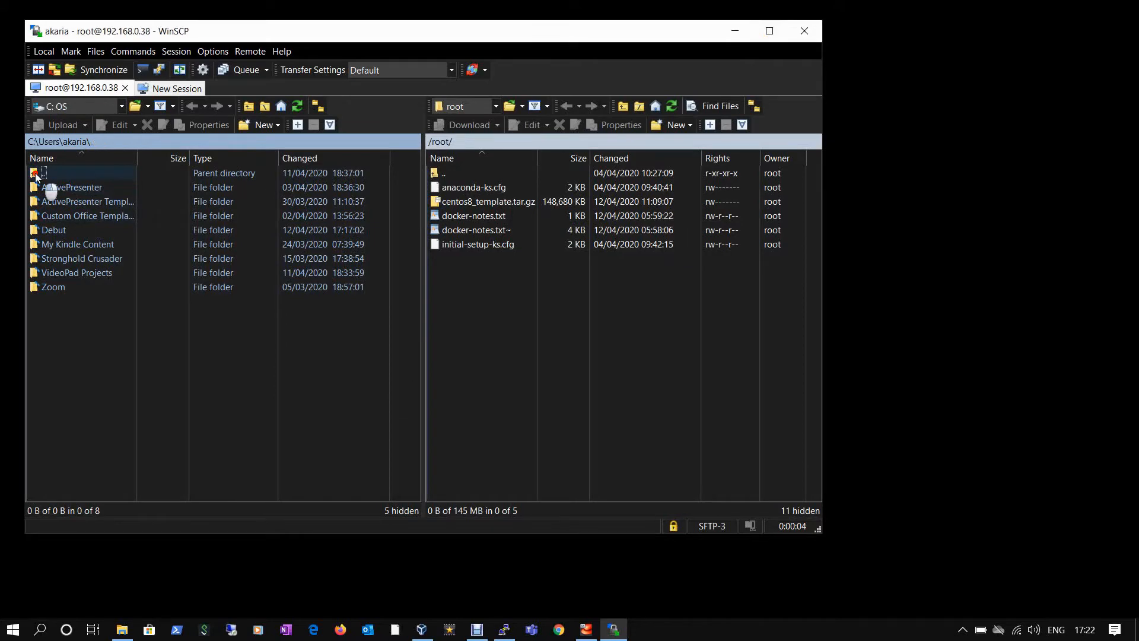
# - Point the local panel at C:\tmp and select centos8_template.tar.gz on the server
pyautogui.click(109, 142)
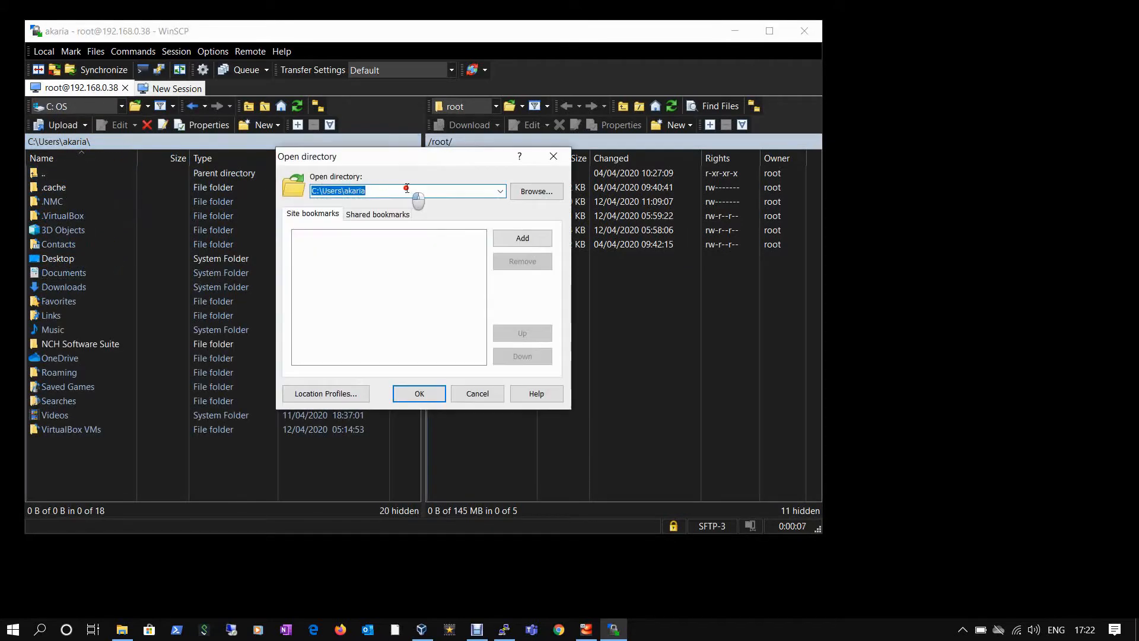
pyautogui.click(406, 192)
pyautogui.write('C:\\tmp')
pyautogui.click(441, 394)
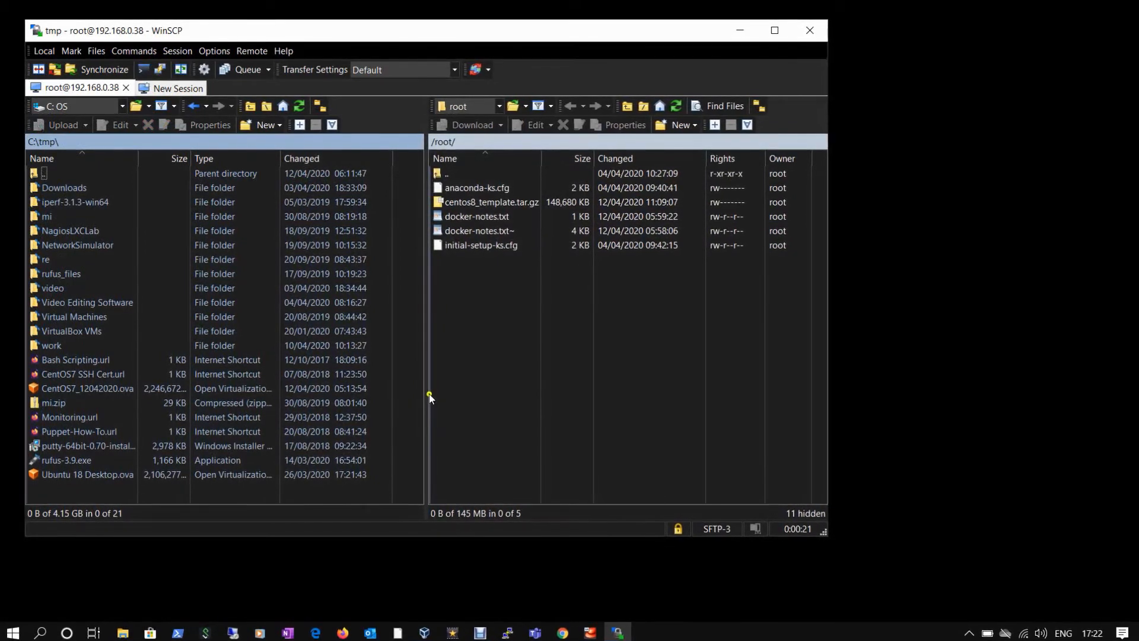
pyautogui.click(494, 202)
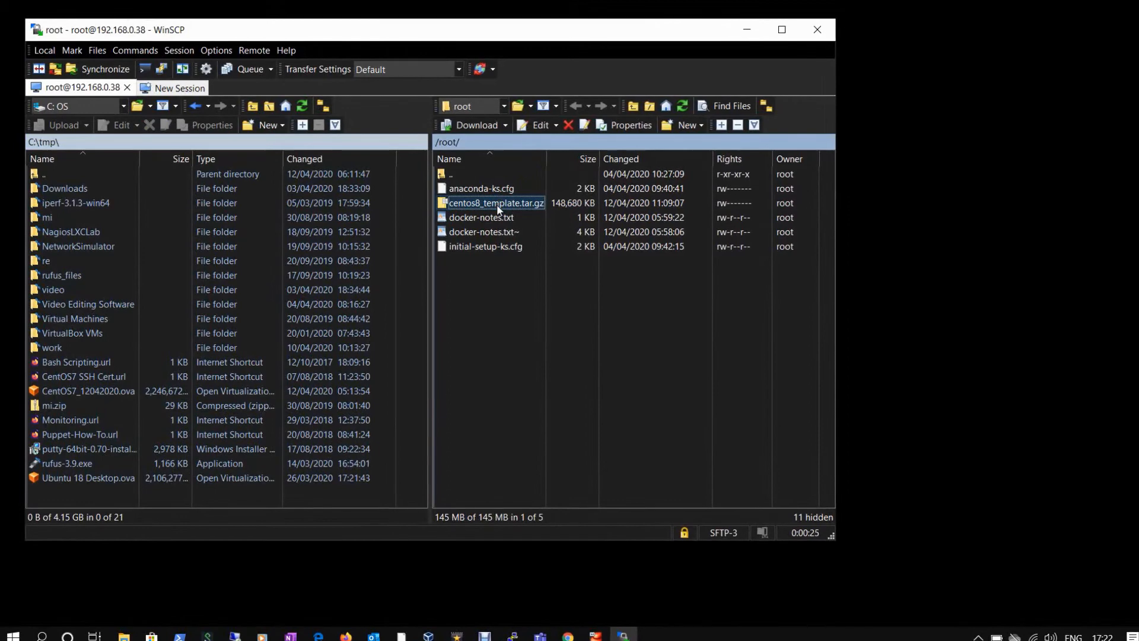
# - Download centos8_template.tar.gz into C:\tmp, then select the local Puppet-How-To.url
pyautogui.moveTo(498, 204); pyautogui.dragTo(231, 498)
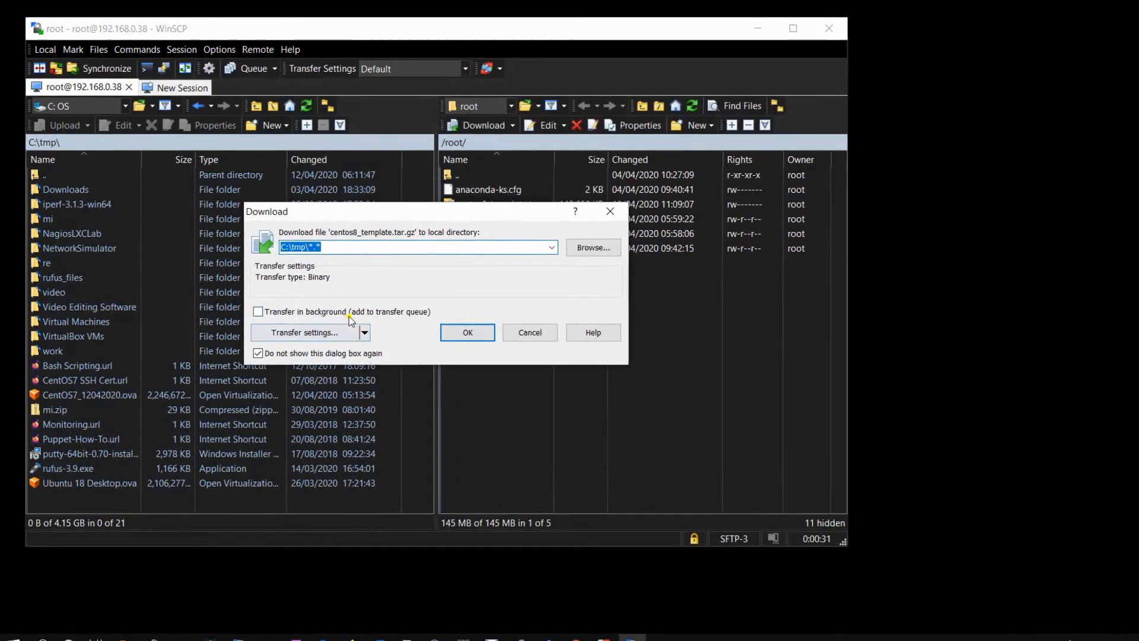
pyautogui.click(447, 339)
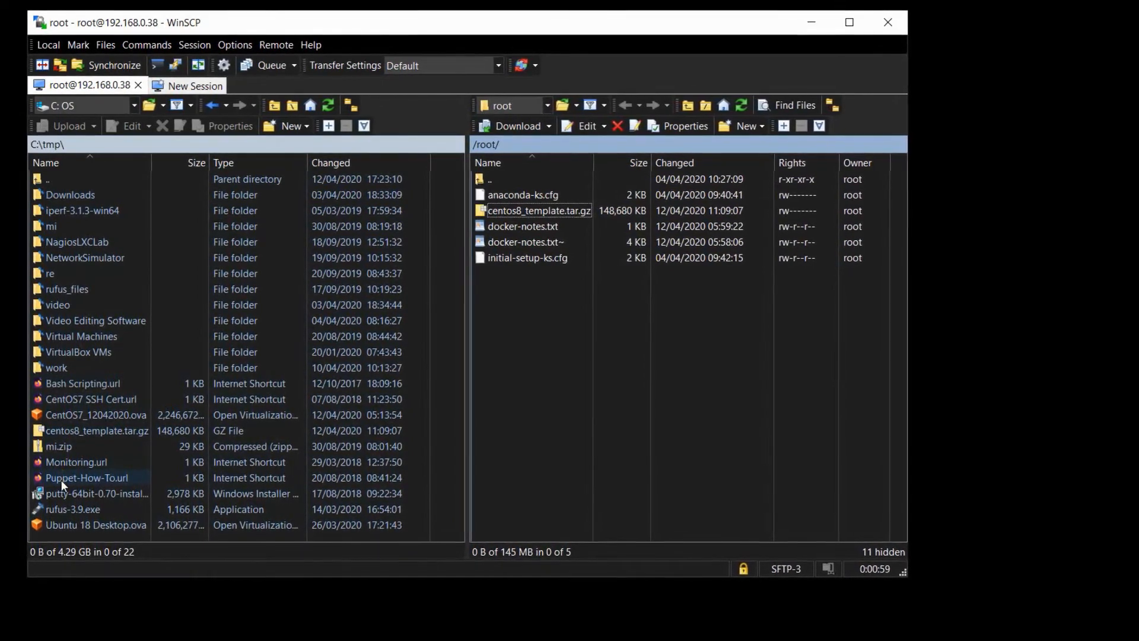
pyautogui.moveTo(61, 481); pyautogui.dragTo(486, 181)
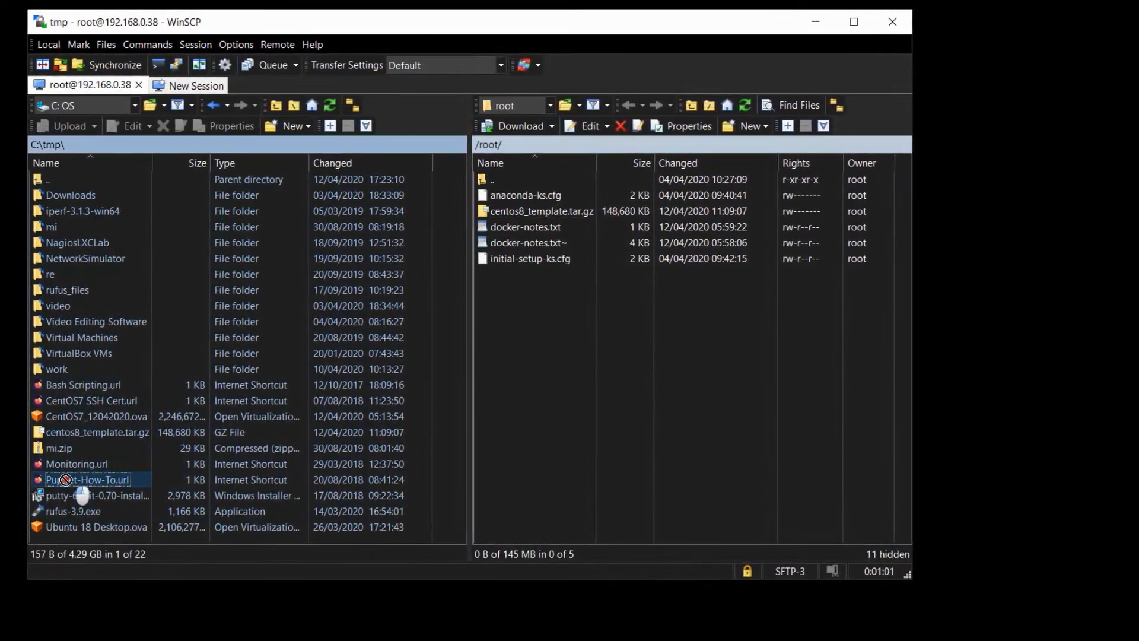
# - Browse the remote panel from / through /home to the user's Desktop folder
pyautogui.doubleClick(490, 179)
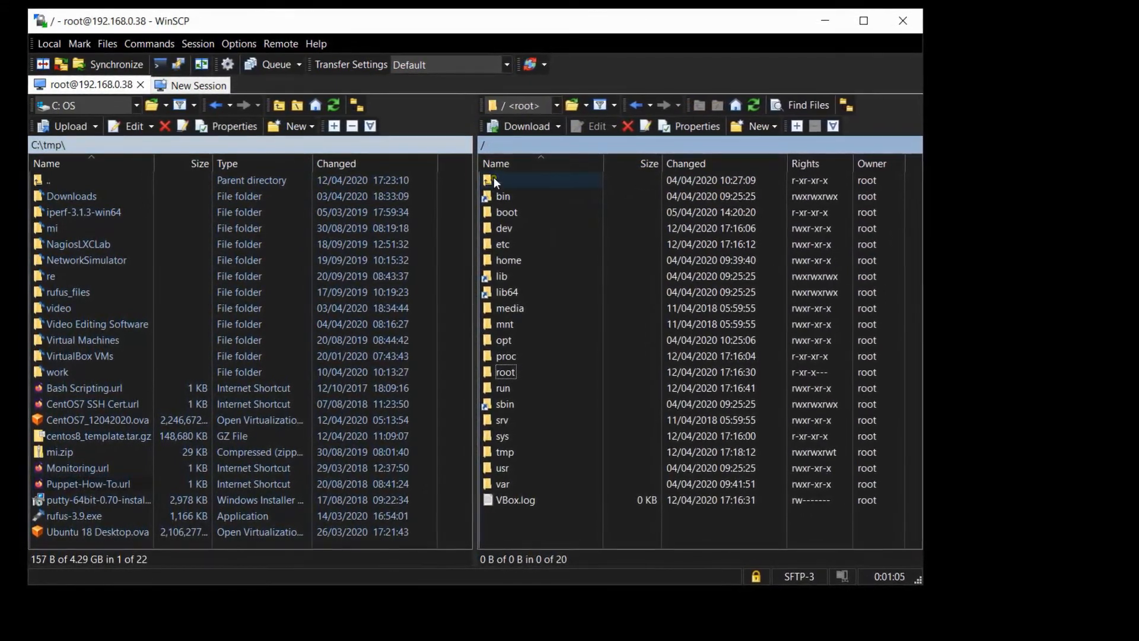
pyautogui.doubleClick(500, 262)
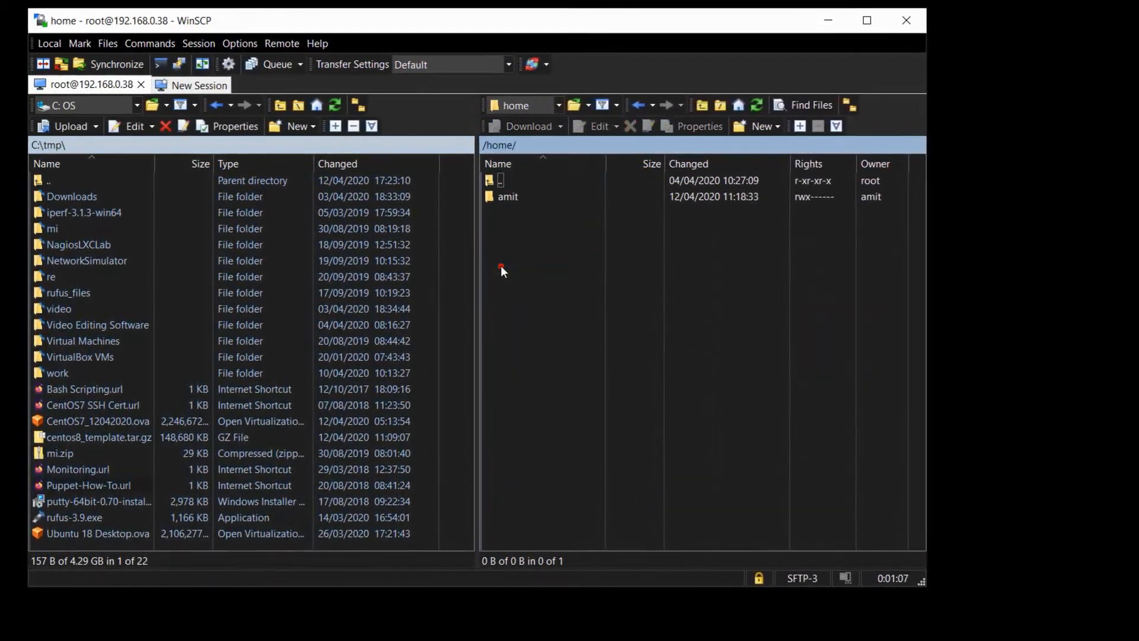
pyautogui.doubleClick(502, 201)
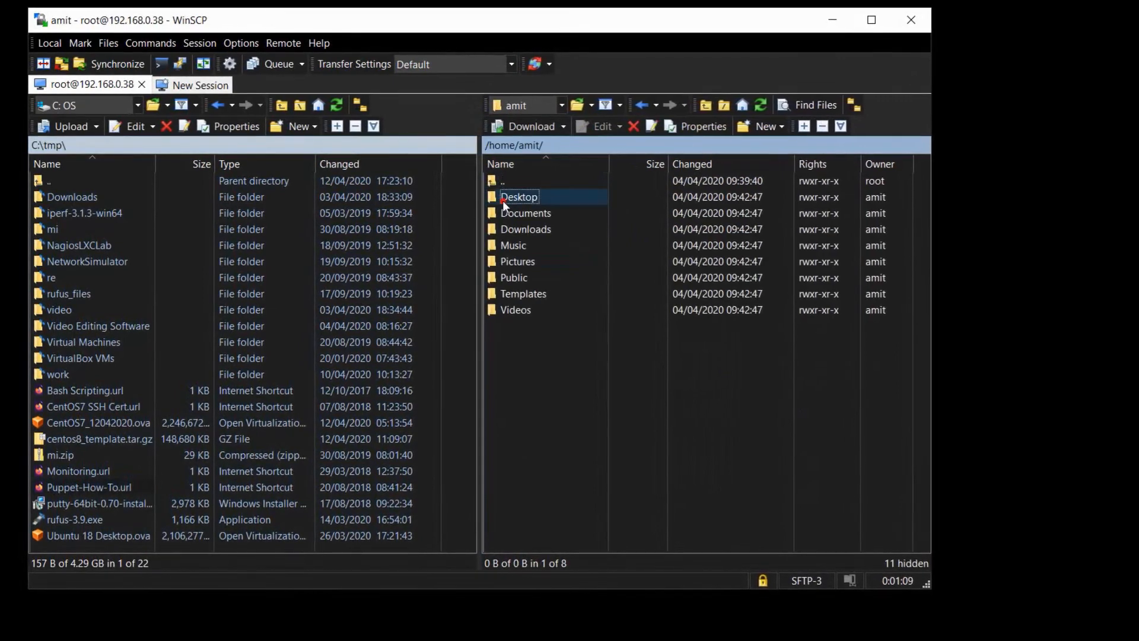
pyautogui.doubleClick(503, 201)
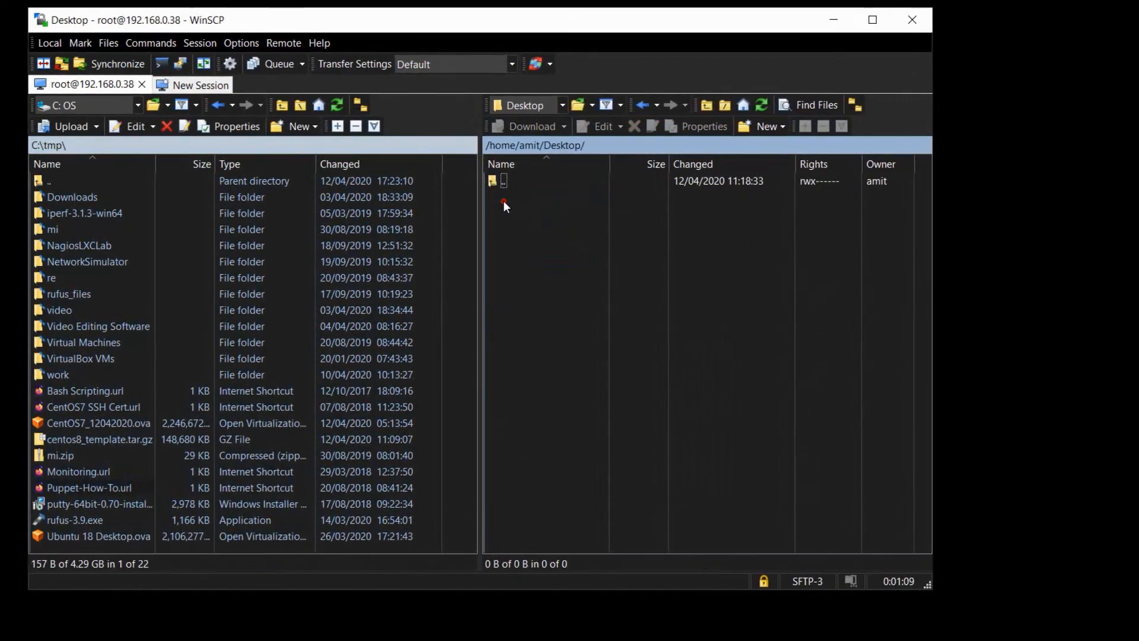
# - Upload Puppet-How-To.url from C:\tmp into the remote Desktop folder
pyautogui.click(49, 490)
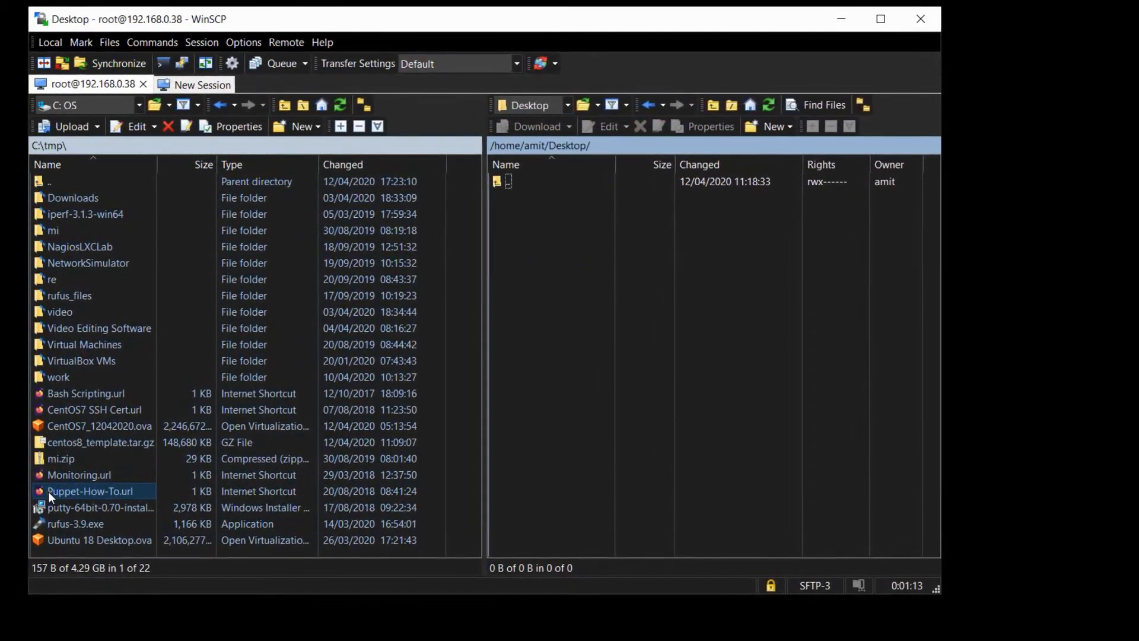
pyautogui.moveTo(48, 492); pyautogui.dragTo(605, 312)
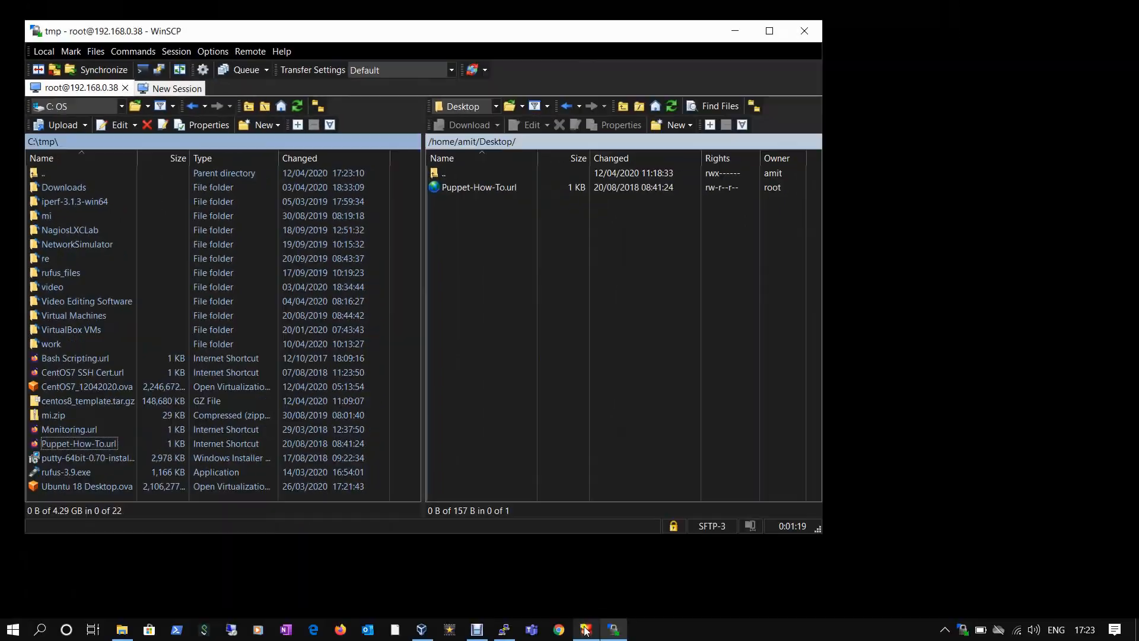
pyautogui.click(585, 630)
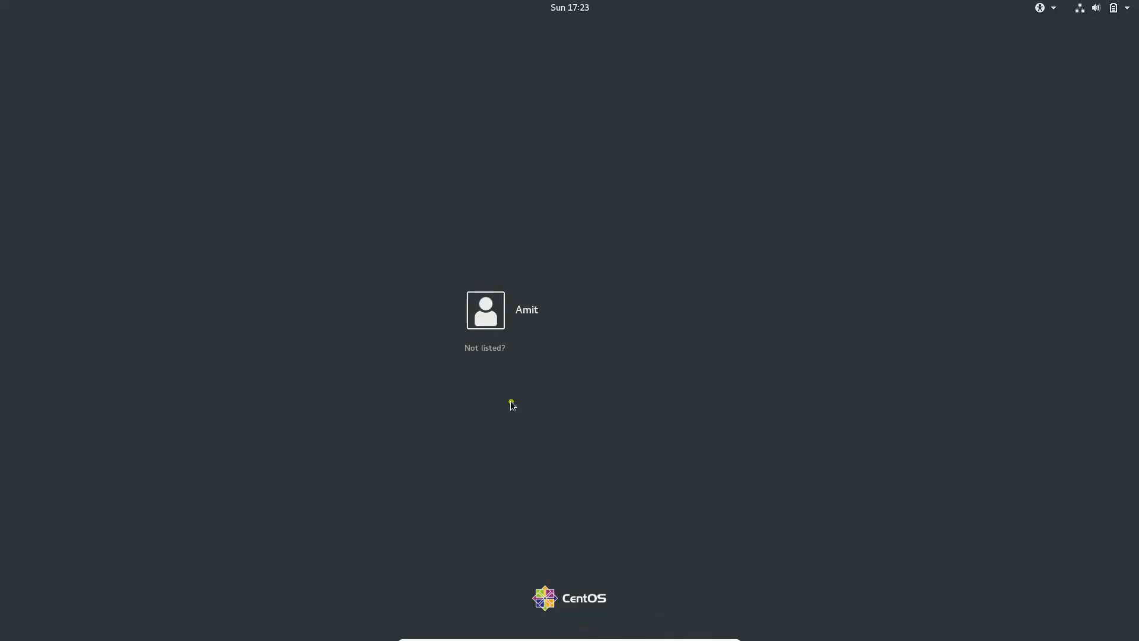
# - Select the user account on the CentOS login screen and sign in with the password
pyautogui.click(509, 326)
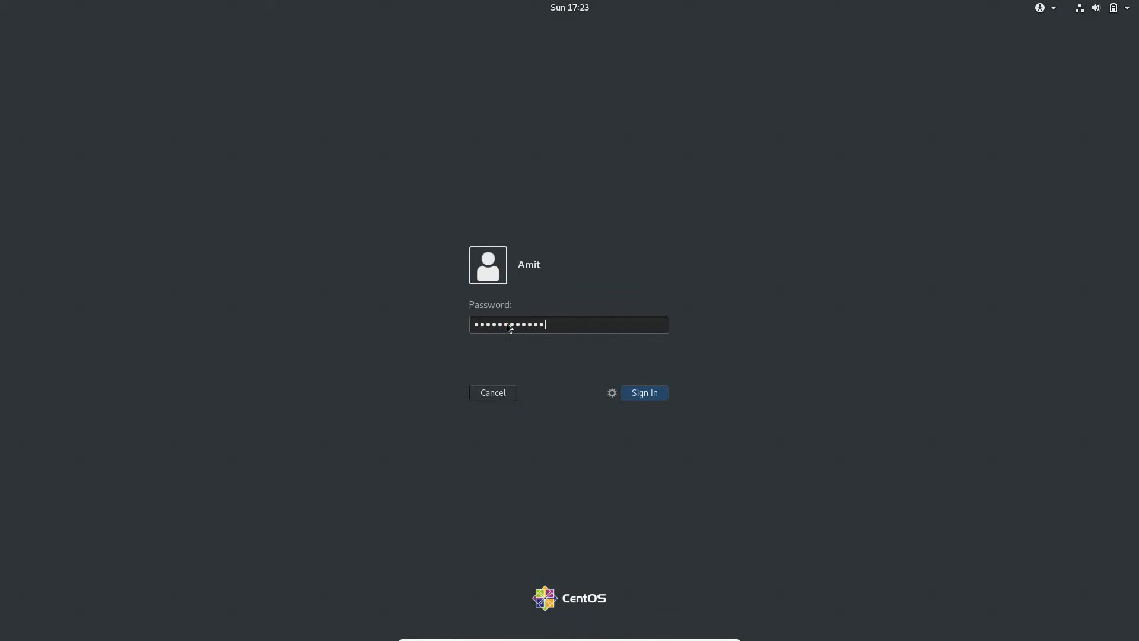
pyautogui.press('Return')
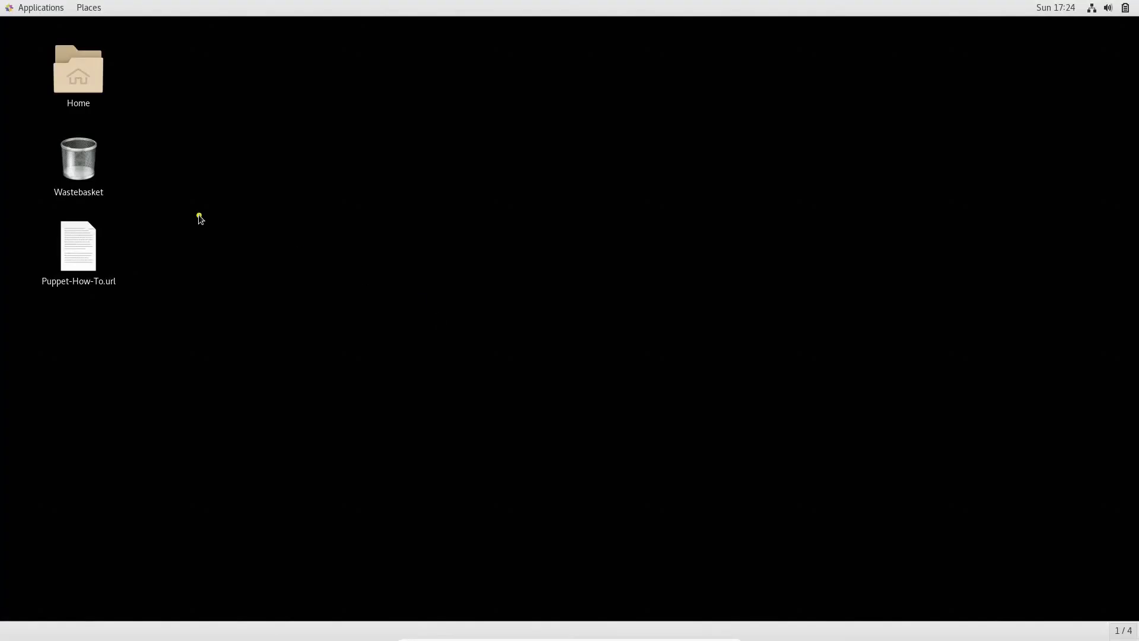
# - Try opening Puppet-How-To.url, decline the application search, and minimise the VM to Windows
pyautogui.doubleClick(85, 254)
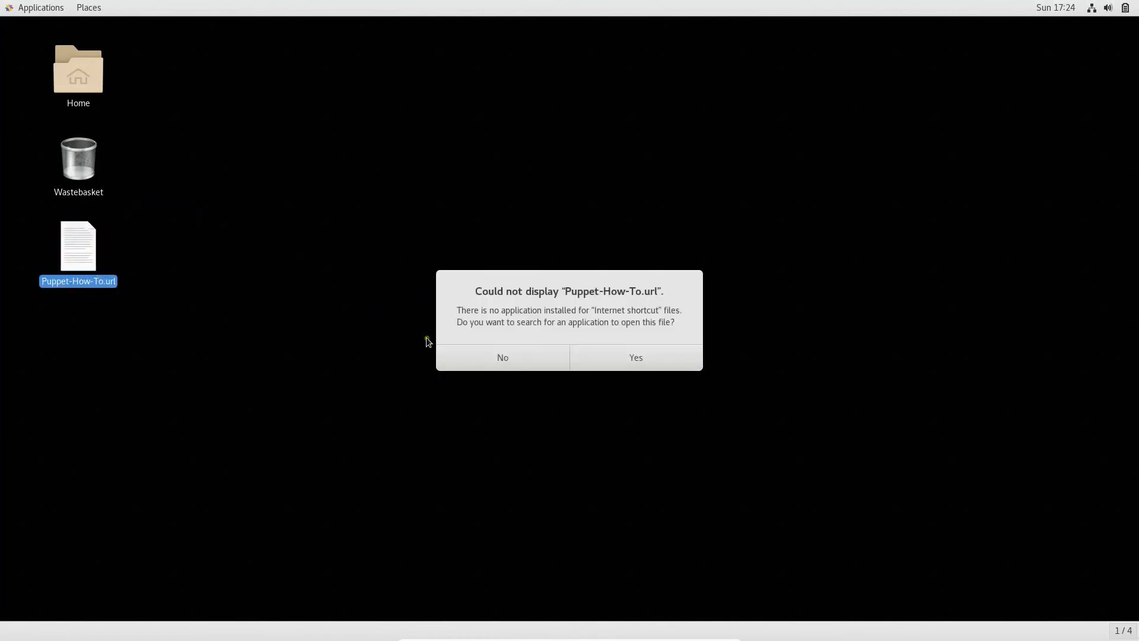
pyautogui.click(471, 359)
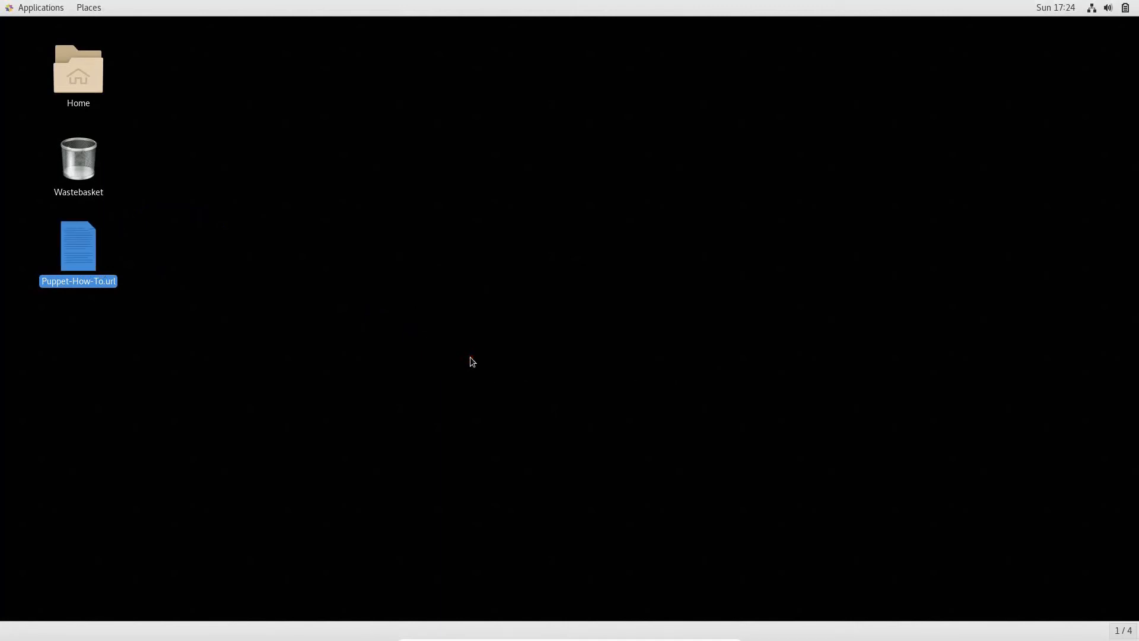
pyautogui.click(471, 358)
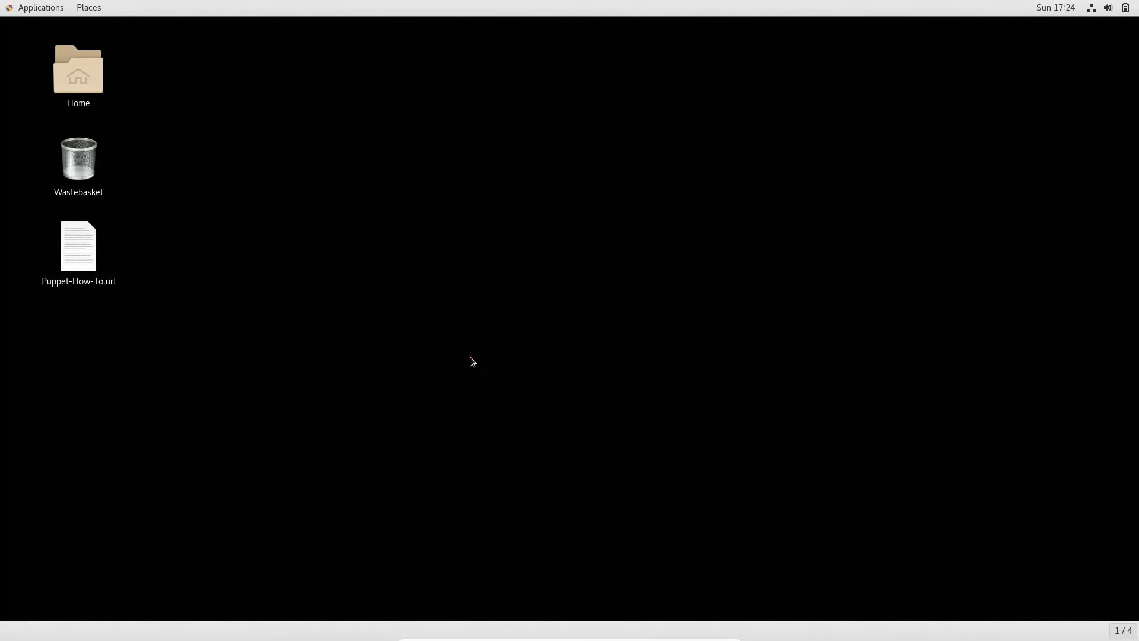
pyautogui.moveTo(550, 638)
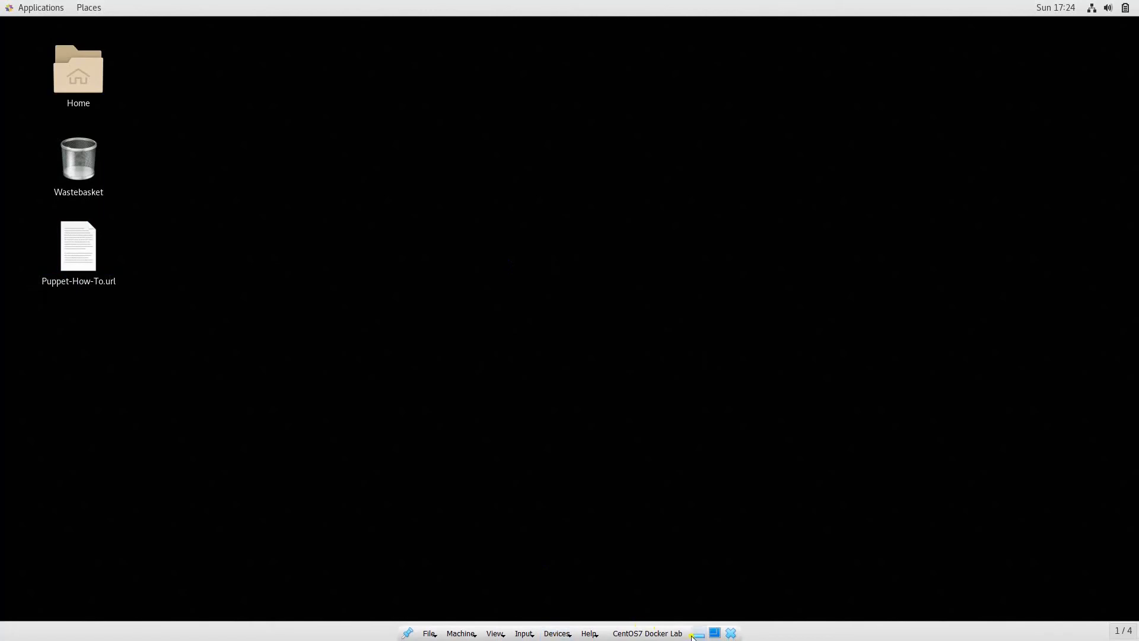
pyautogui.click(699, 634)
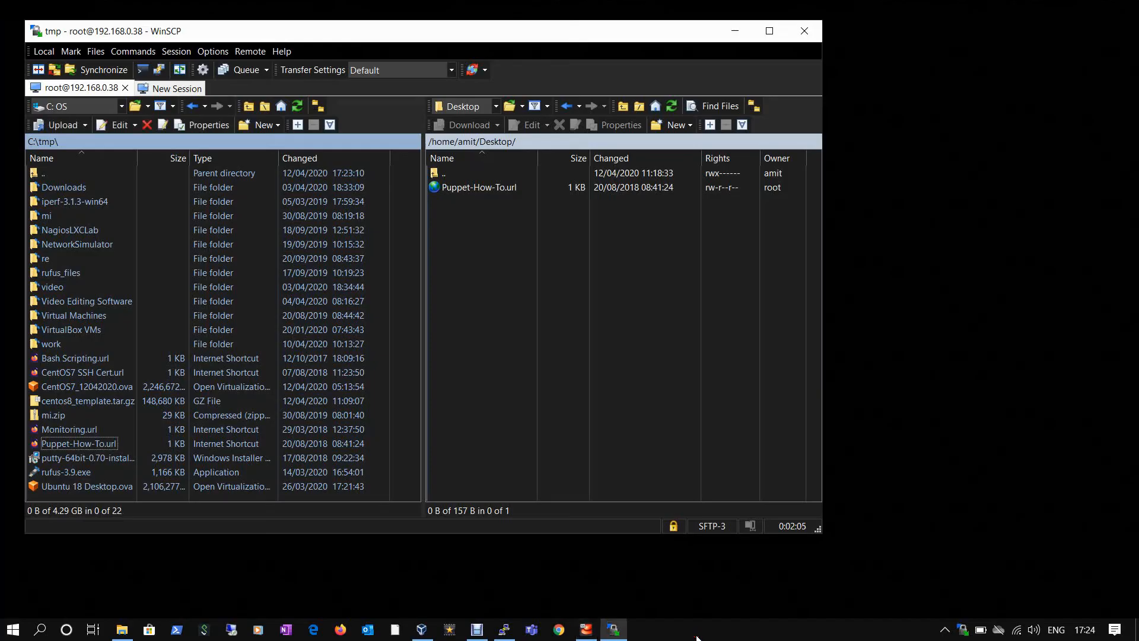